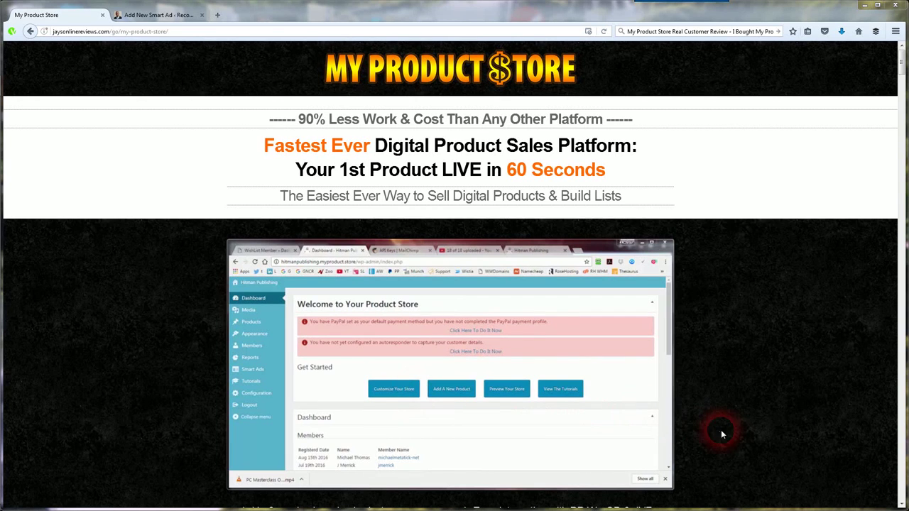
# Step: Look over the My Product Store sales page from the headline video down to the feature list
pyautogui.click(902, 503)
pyautogui.scroll(-4, 901, 503)
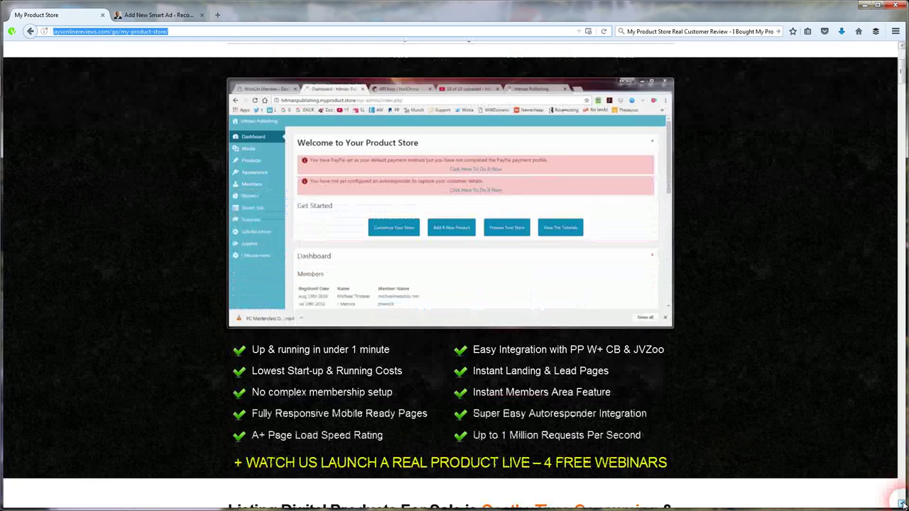
pyautogui.click(902, 503)
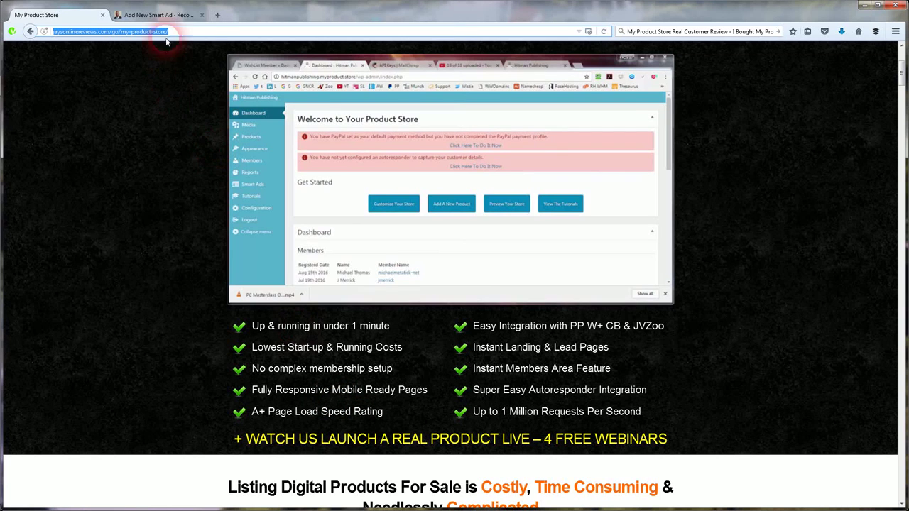
# Step: Switch to the new smart ad form and examine its title and description fields
pyautogui.click(172, 17)
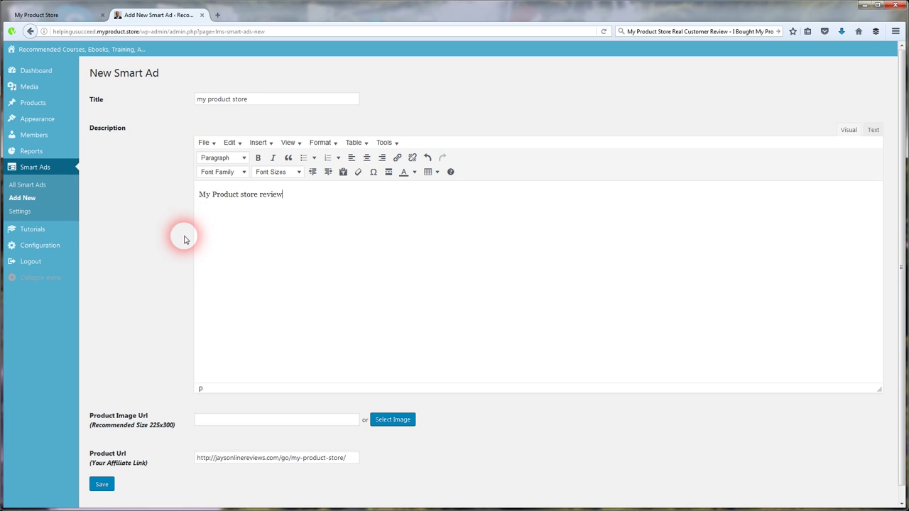
pyautogui.click(224, 104)
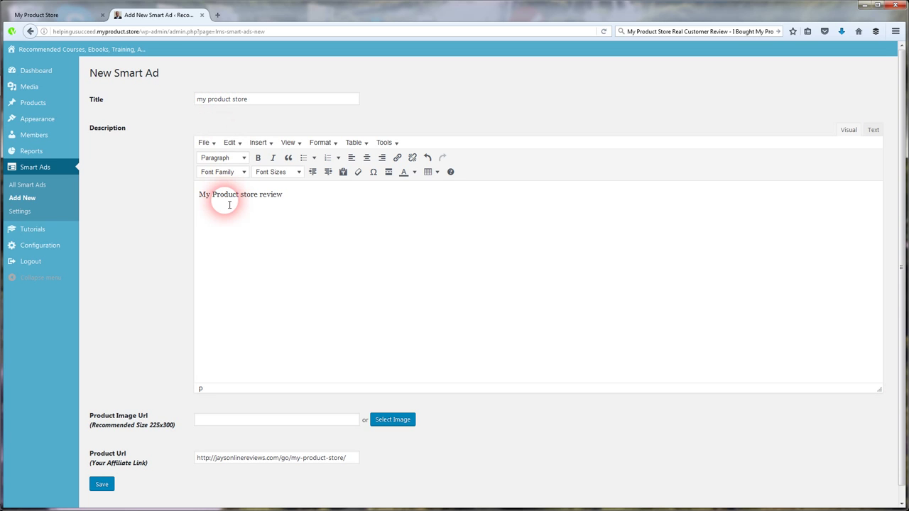
pyautogui.click(229, 205)
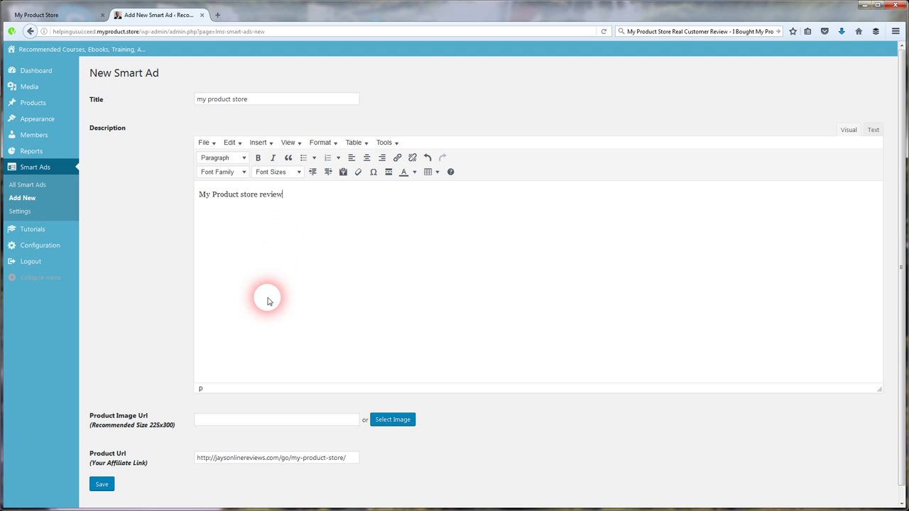
# Step: Set the smart ad's product image to Covert-Gawker.gif from the media library
pyautogui.scroll(-1, 175, 414)
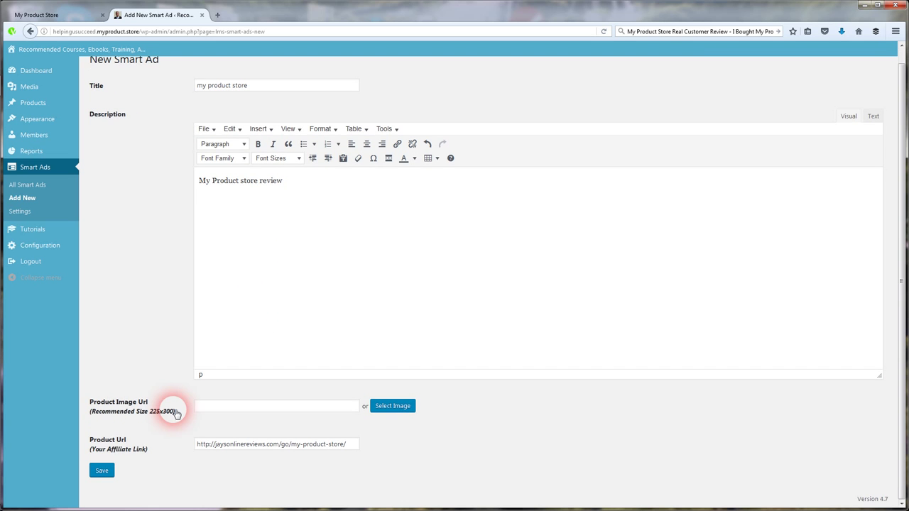
pyautogui.click(395, 410)
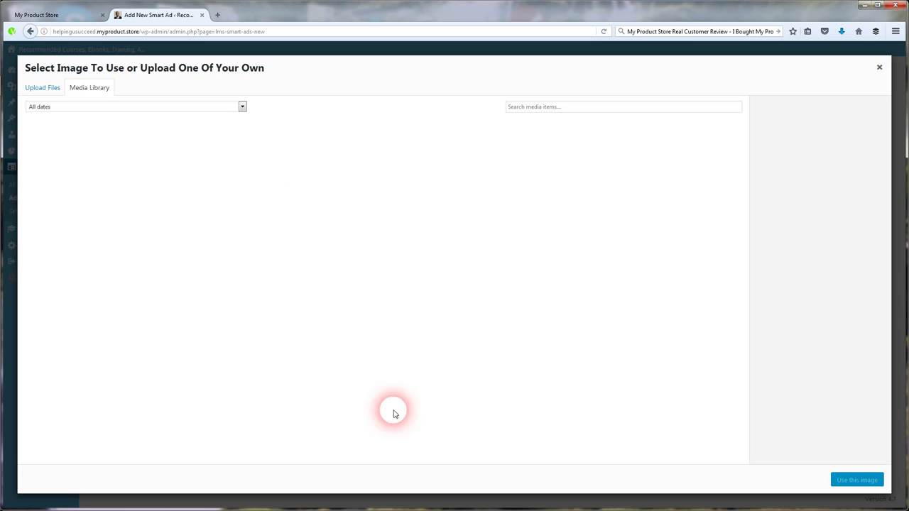
pyautogui.click(46, 170)
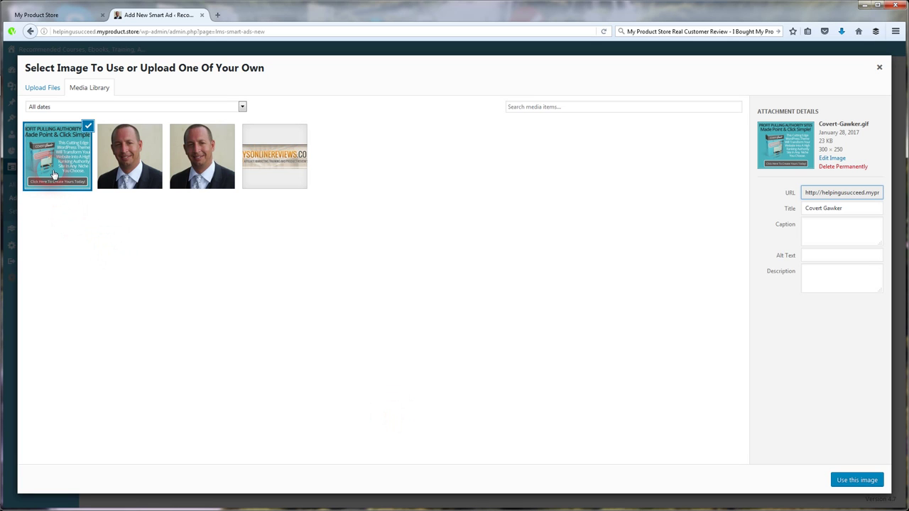
pyautogui.click(846, 481)
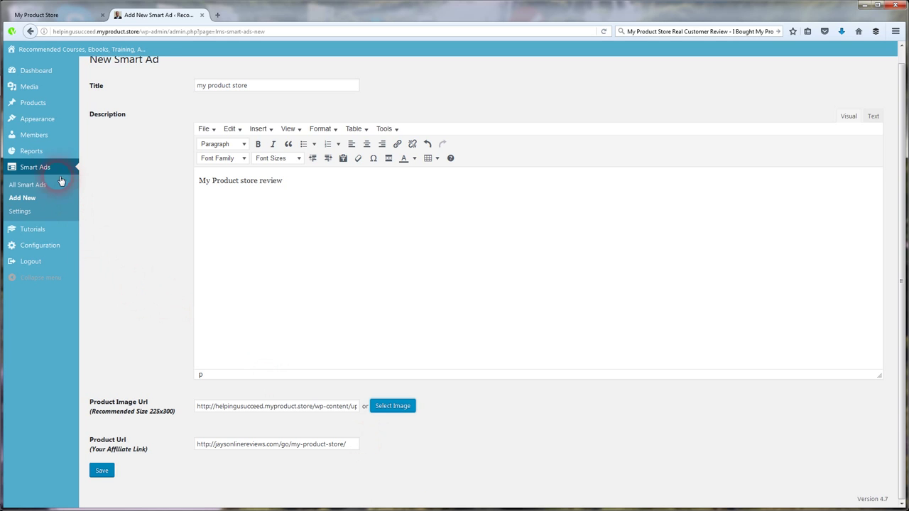
# Step: Open the Smart Ads settings and examine the maximum number of ads and the ad ordering options
pyautogui.click(27, 213)
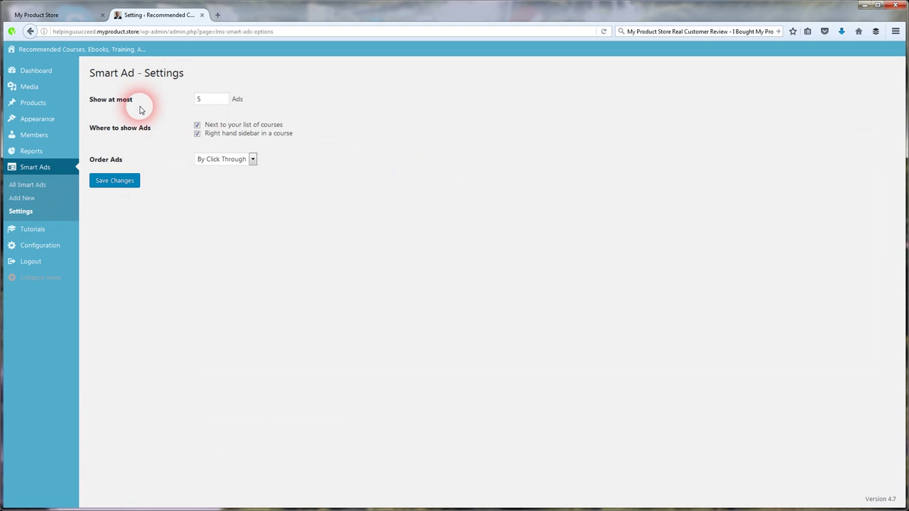
pyautogui.click(203, 105)
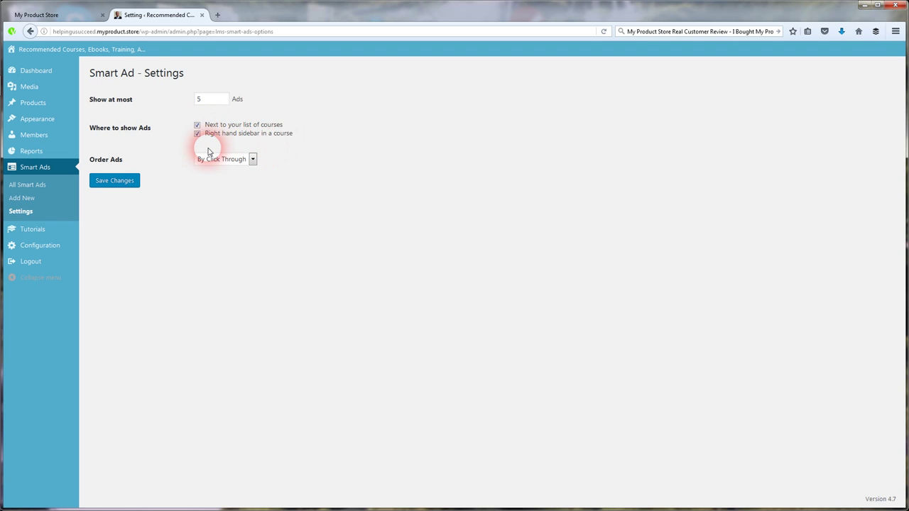
pyautogui.click(253, 161)
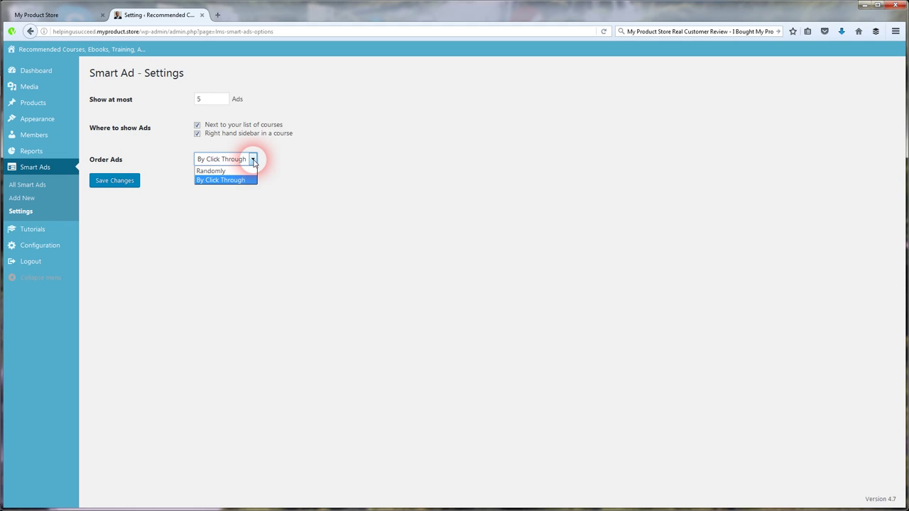
pyautogui.click(253, 161)
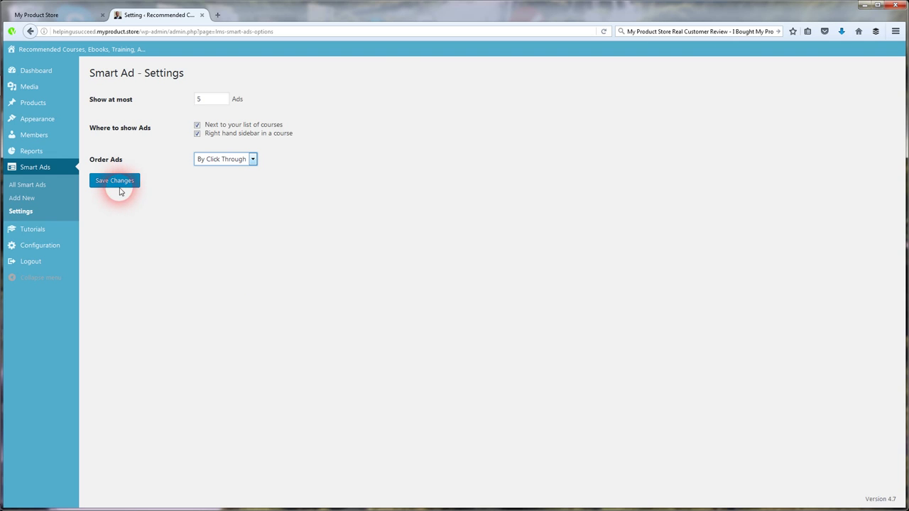
# Step: Open the form for importing YouTube videos as a product and examine its title, description and product features fields
pyautogui.moveTo(51, 107)
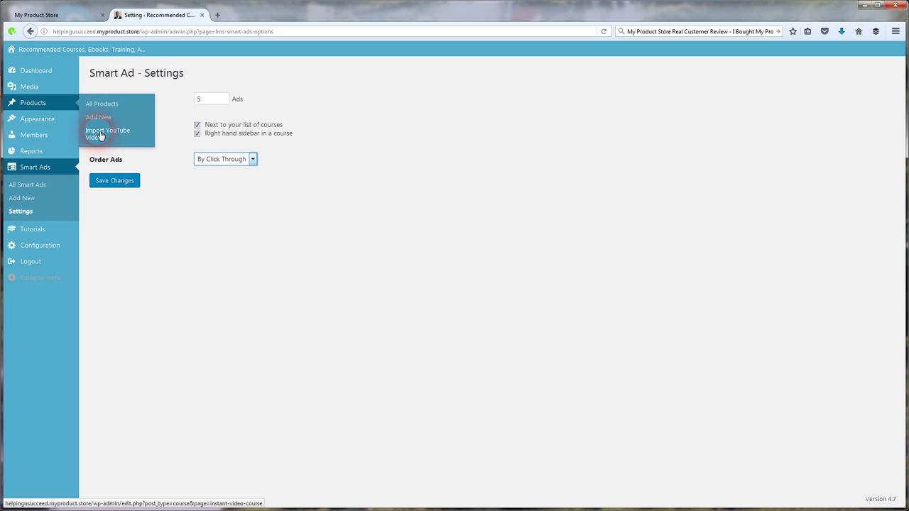
pyautogui.click(99, 135)
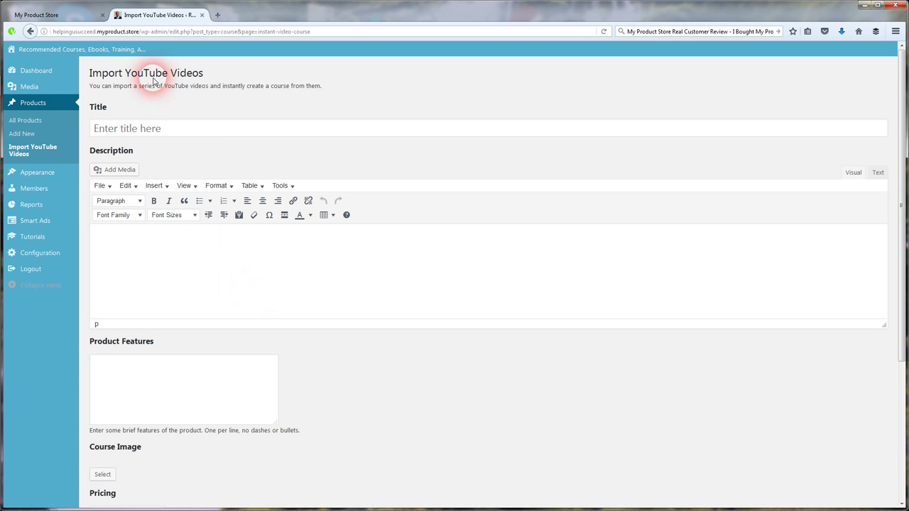
pyautogui.click(142, 133)
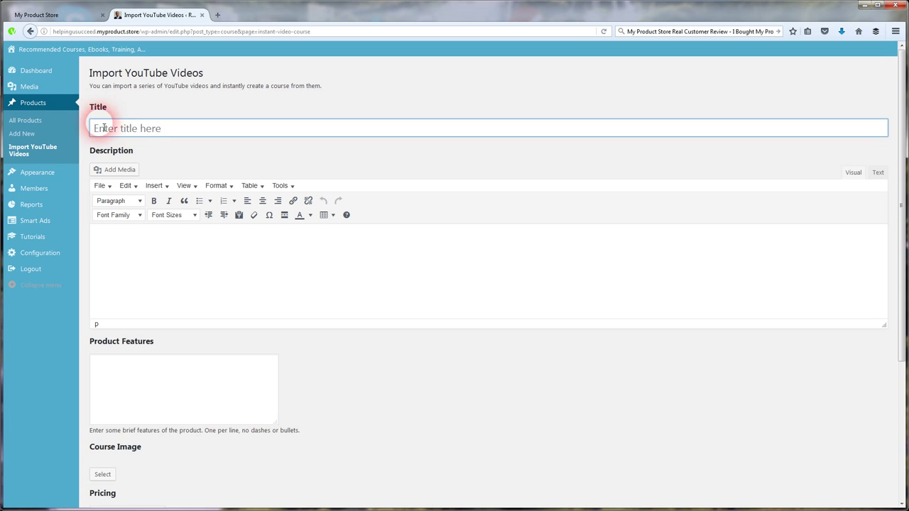
pyautogui.click(121, 234)
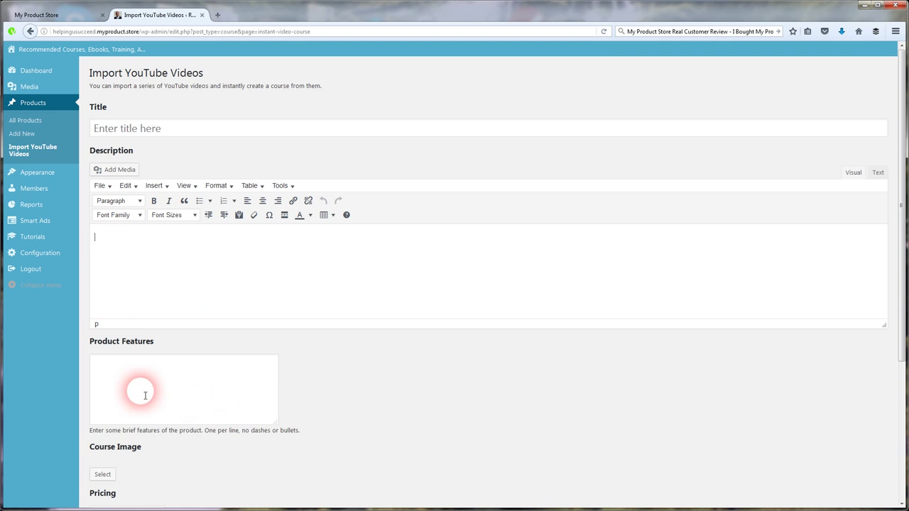
pyautogui.click(125, 374)
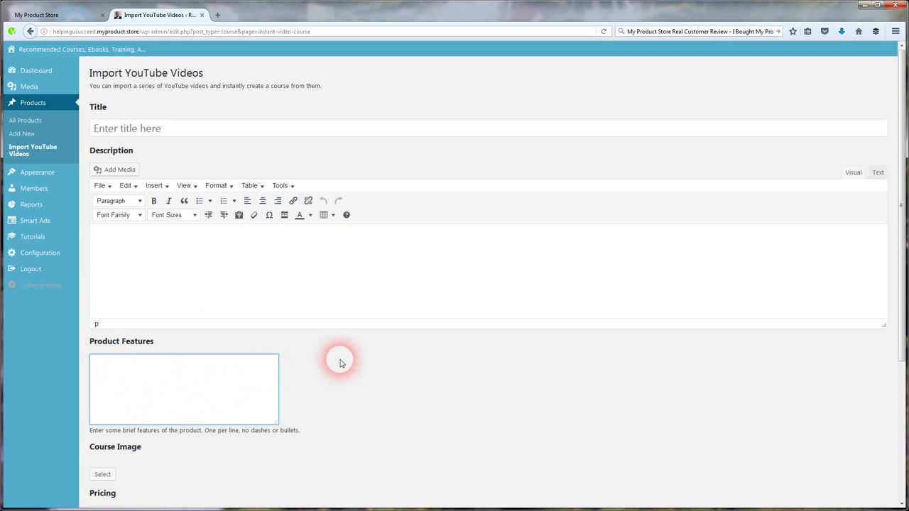
# Step: Examine the import form's course image, pricing and YouTube video URL fields
pyautogui.scroll(-1, 341, 363)
pyautogui.scroll(-3, 341, 363)
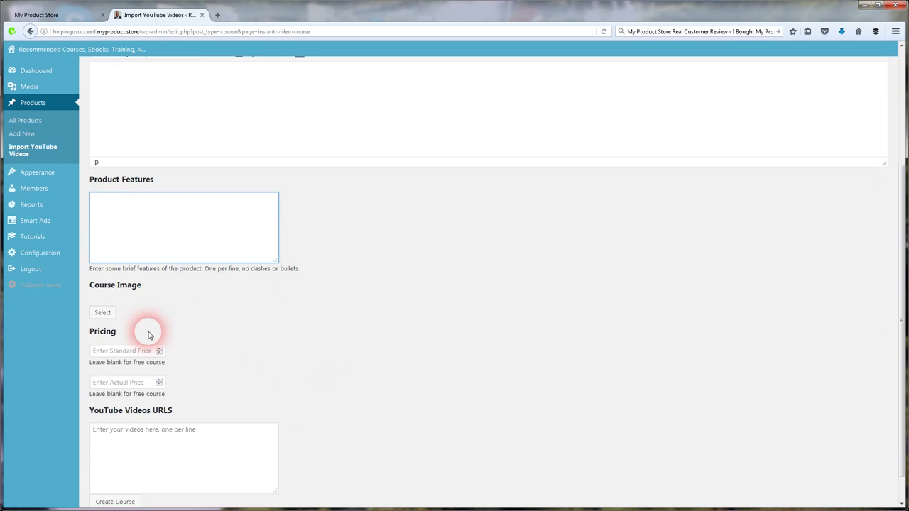
pyautogui.click(115, 314)
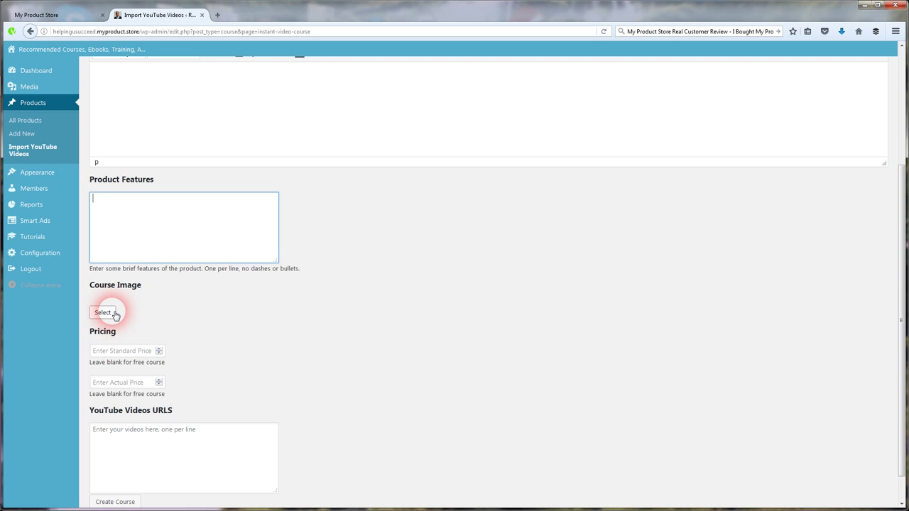
pyautogui.click(118, 352)
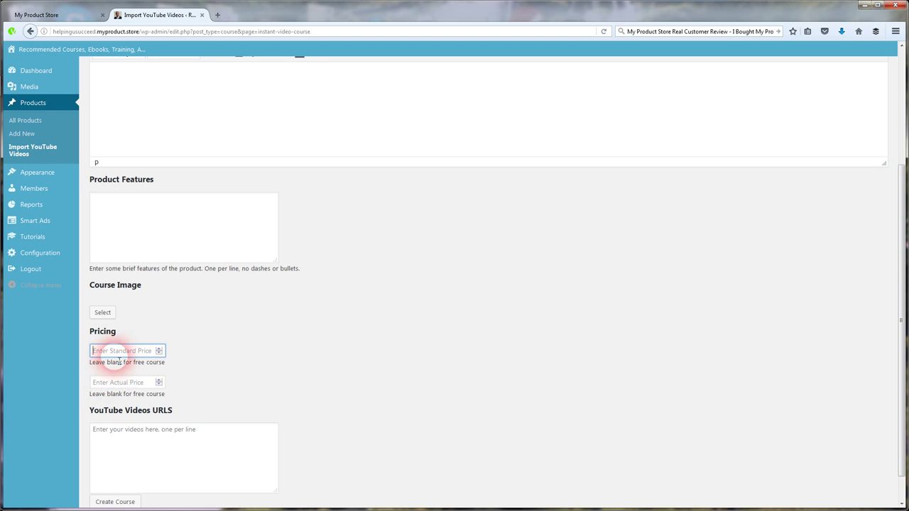
pyautogui.scroll(-1, 359, 390)
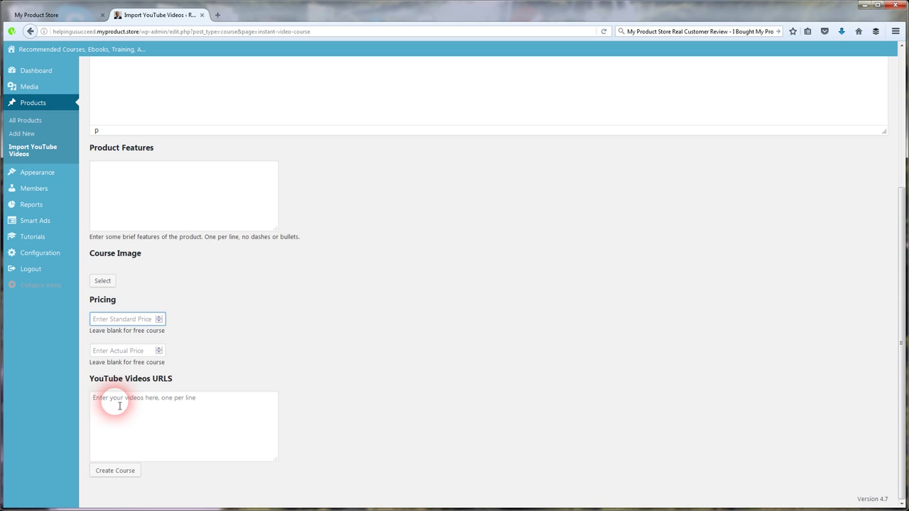
pyautogui.click(119, 406)
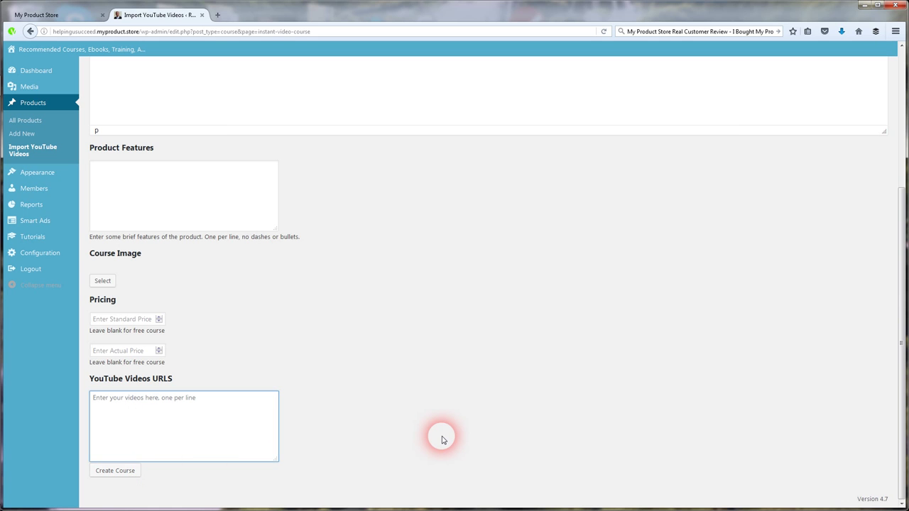
pyautogui.scroll(3, 441, 440)
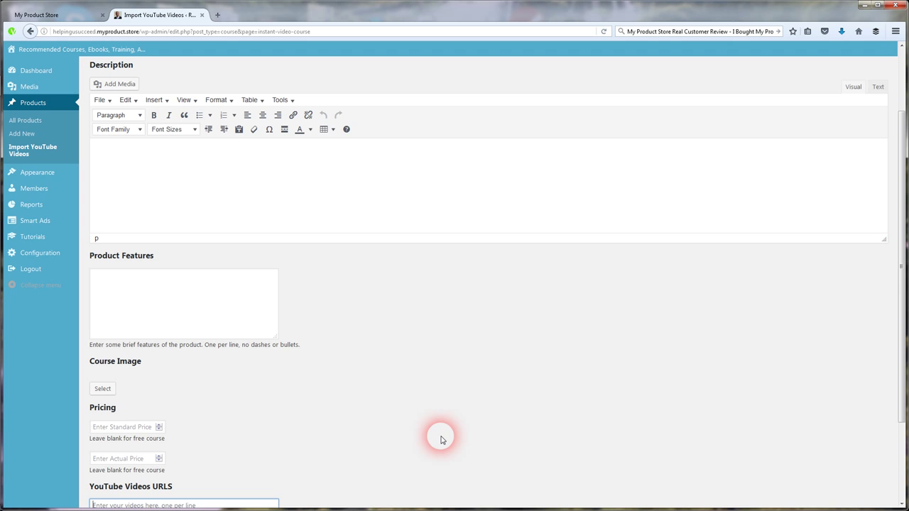
pyautogui.scroll(2, 440, 440)
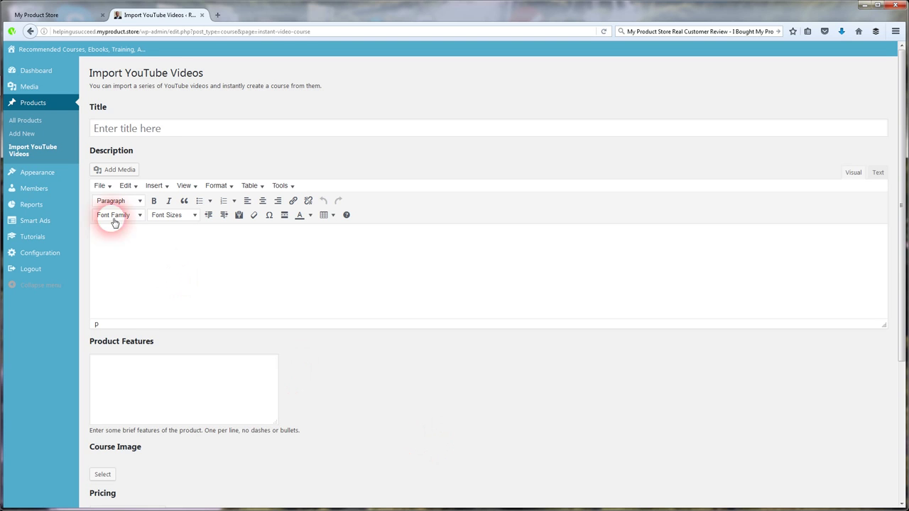
pyautogui.click(41, 105)
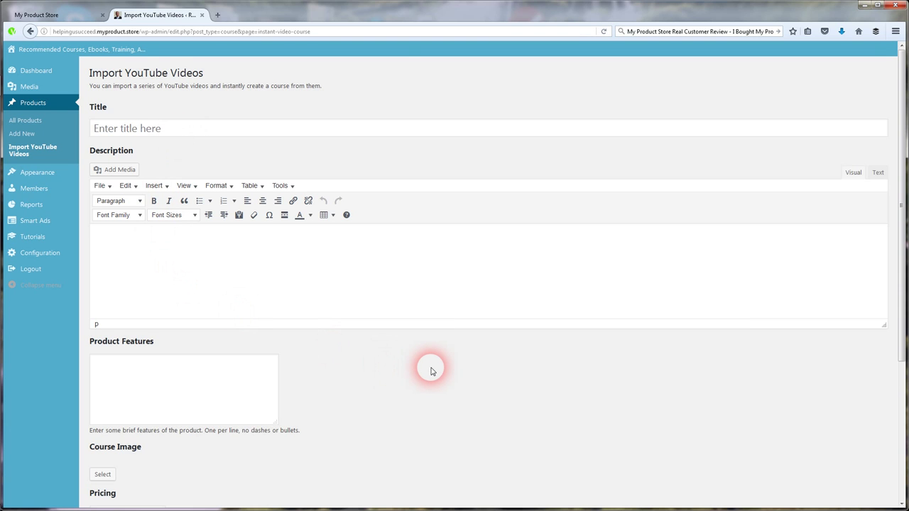
pyautogui.scroll(-3, 431, 371)
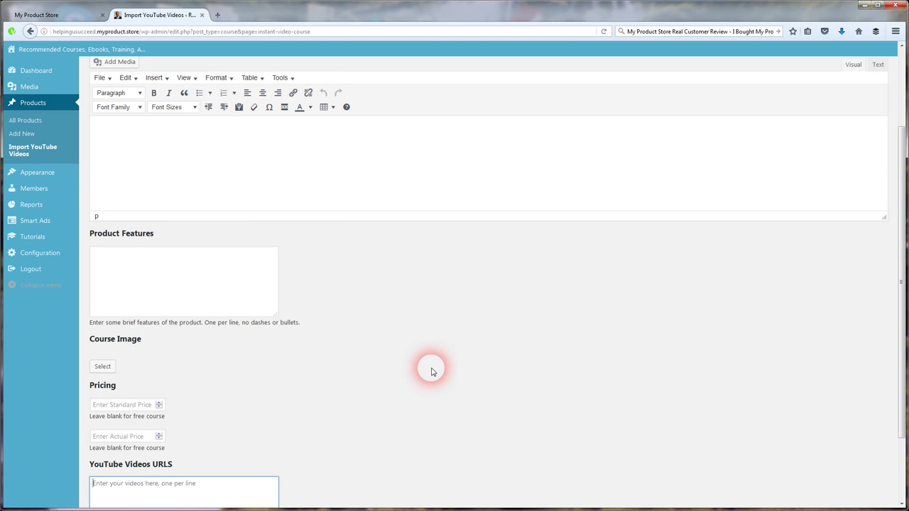
pyautogui.scroll(-2, 431, 371)
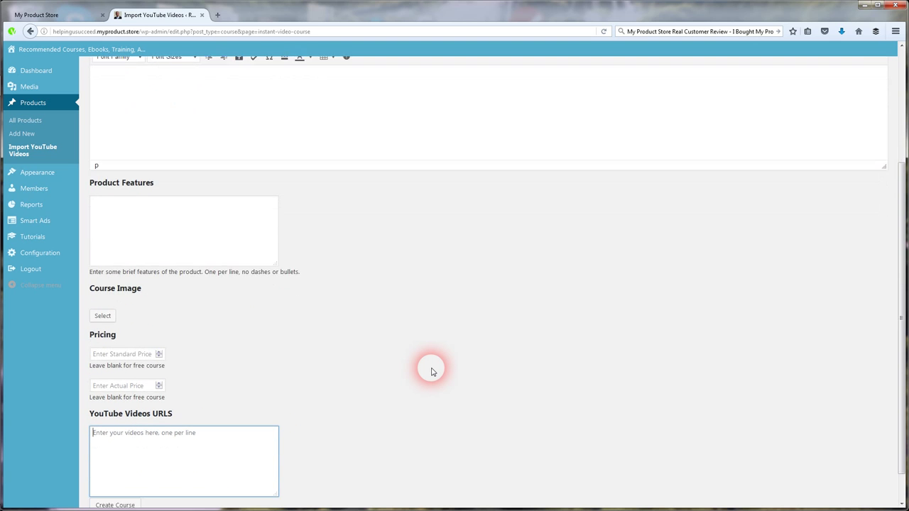
pyautogui.scroll(3, 431, 370)
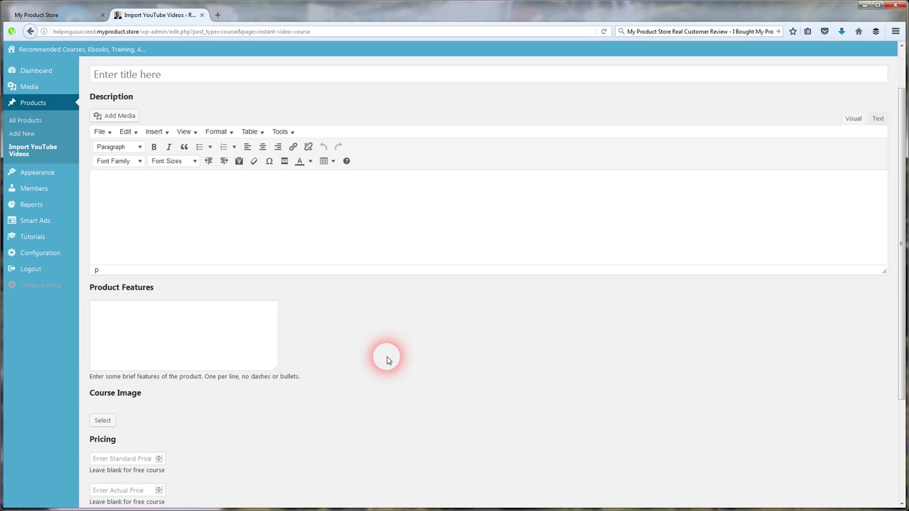
# Step: Open the store's tutorials, view part of the 000 - Introduction video, and return to the tutorial list
pyautogui.moveTo(47, 225)
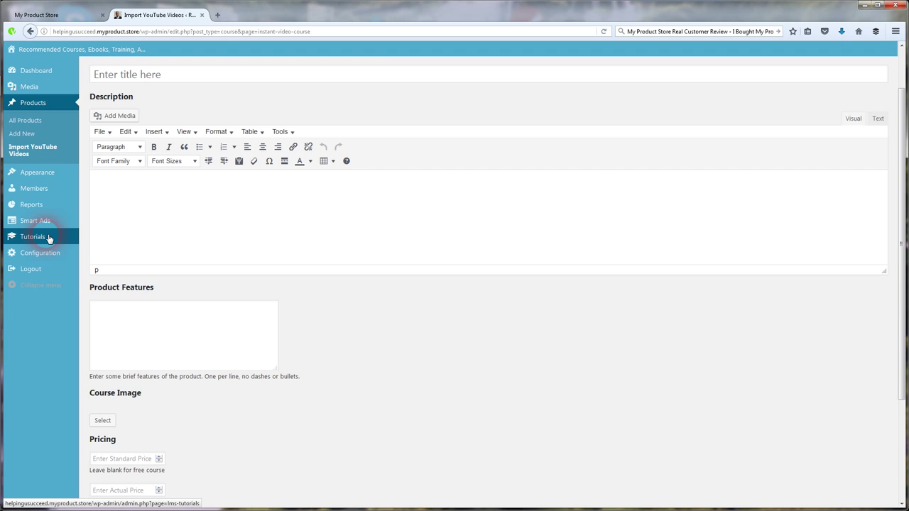
pyautogui.click(49, 238)
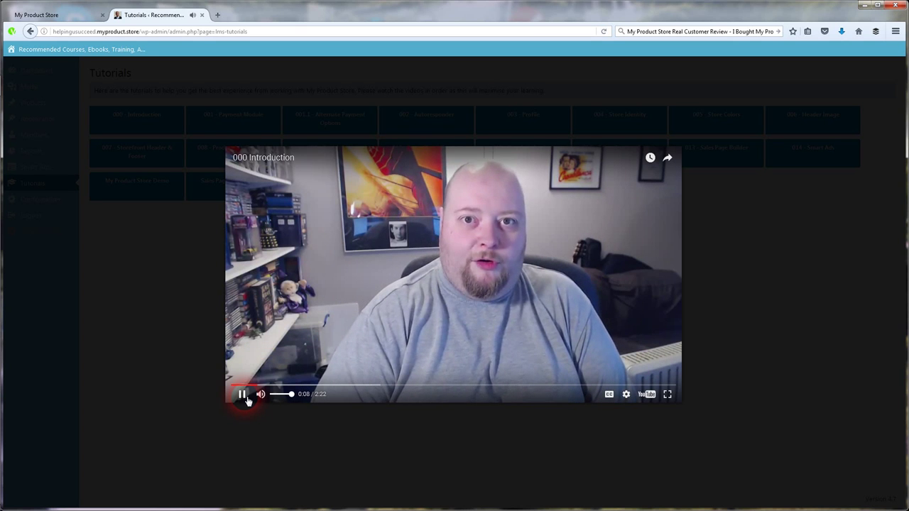
pyautogui.click(248, 401)
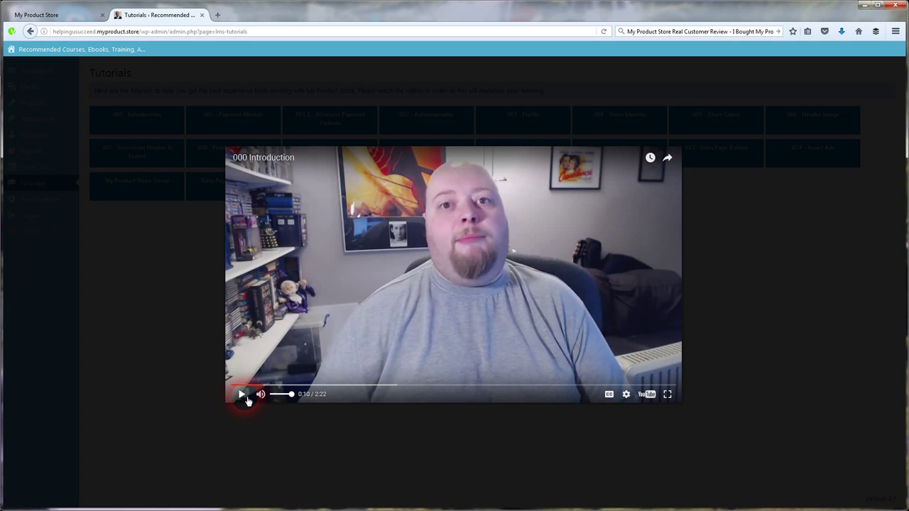
pyautogui.click(736, 384)
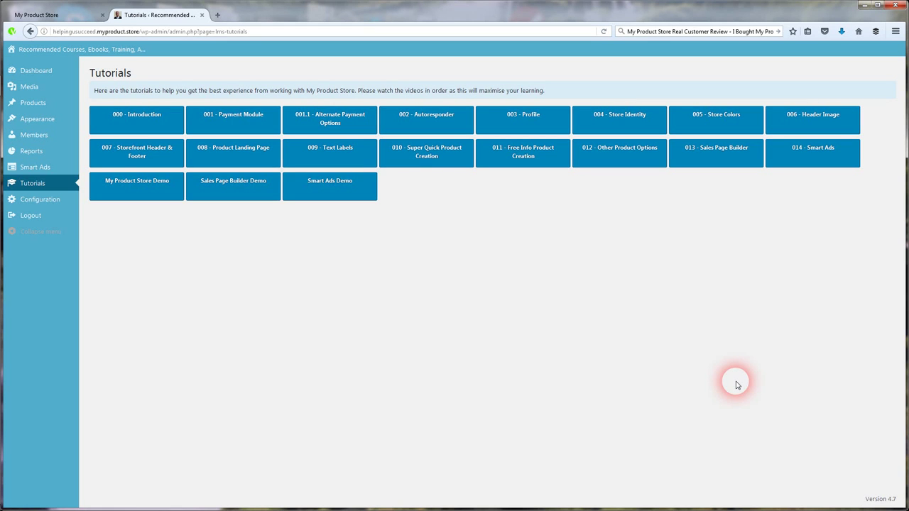
pyautogui.click(164, 126)
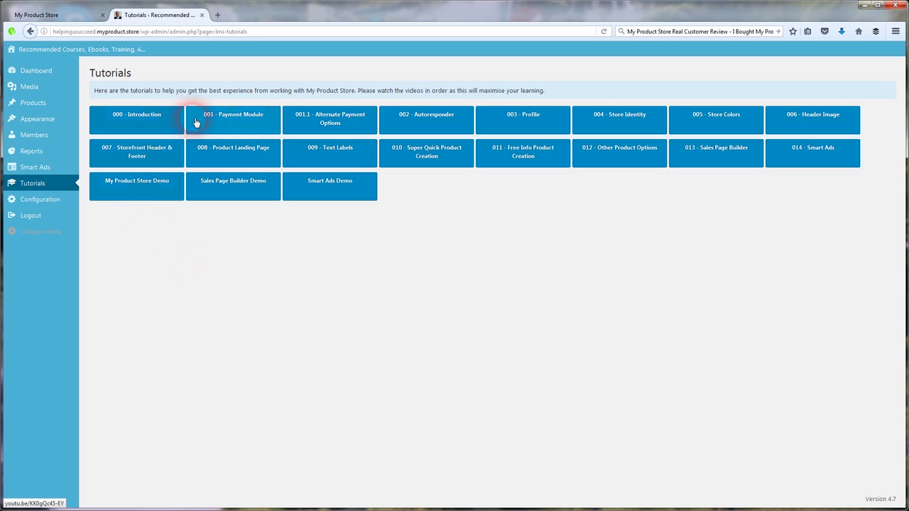